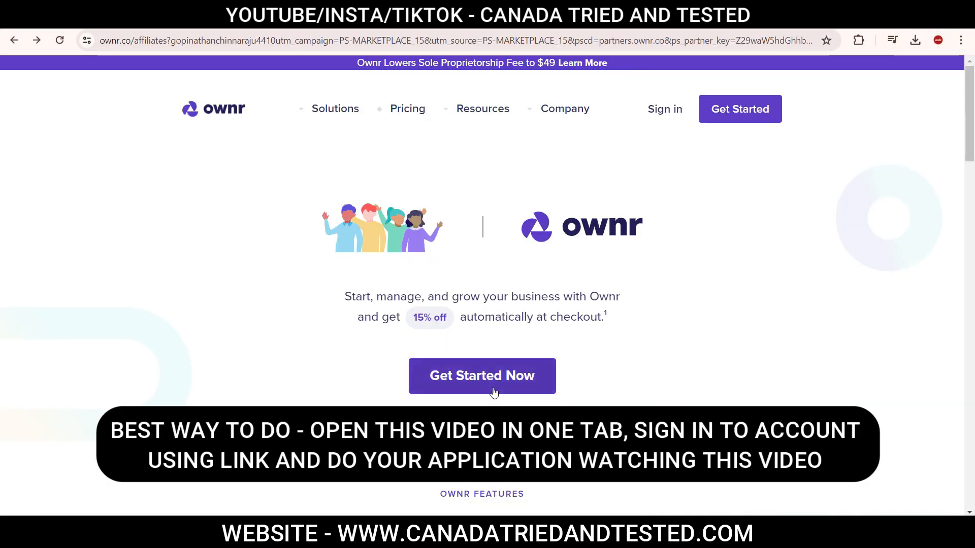
Start a new business application with Ontario kept as the province.
left_click(494, 390)
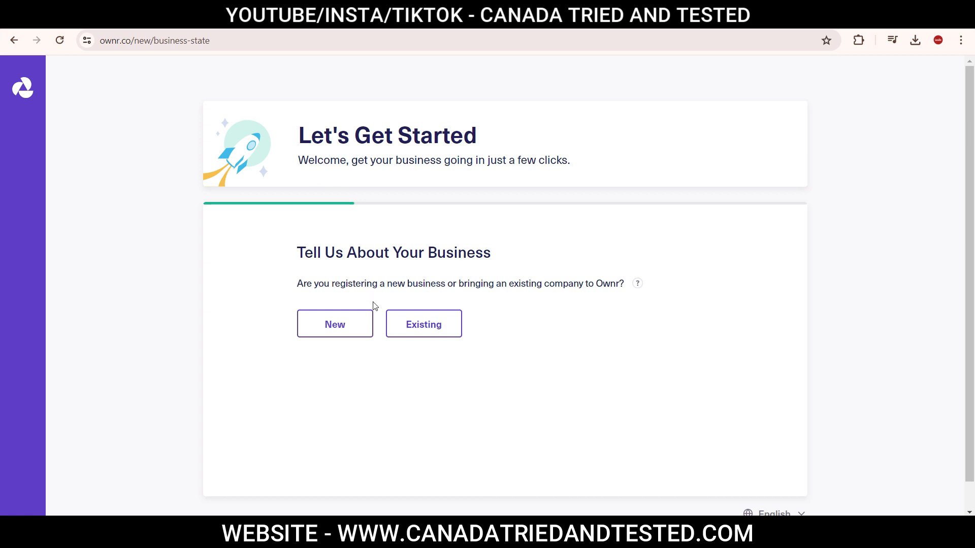
left_click(340, 333)
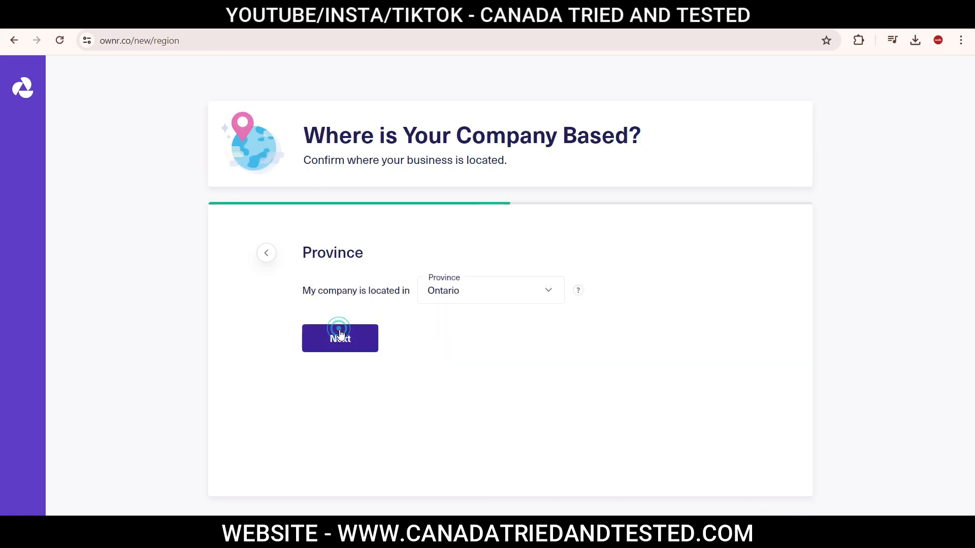
left_click(523, 295)
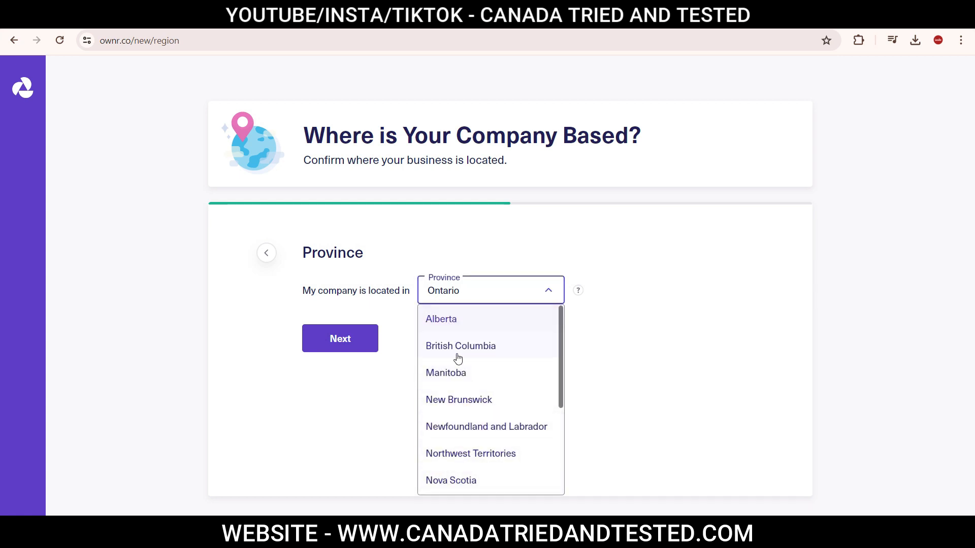
left_click_drag(561, 329, 551, 307)
left_click(733, 285)
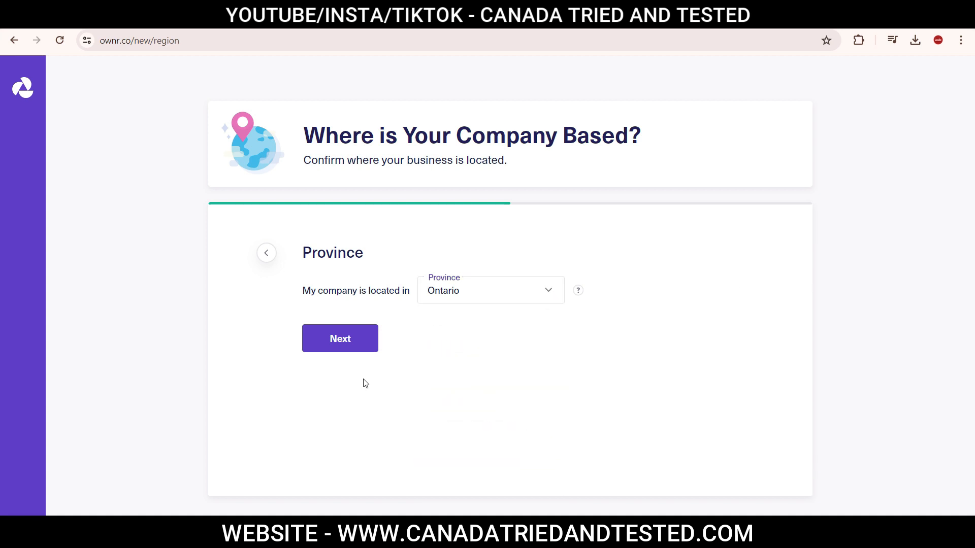
left_click(355, 350)
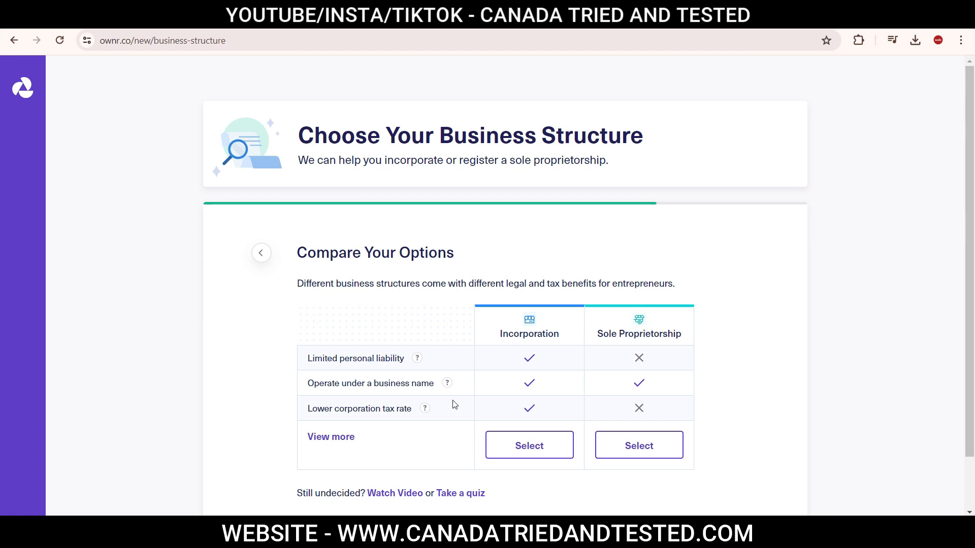
Expand the full benefits comparison and choose Incorporation as the business structure.
left_click(317, 440)
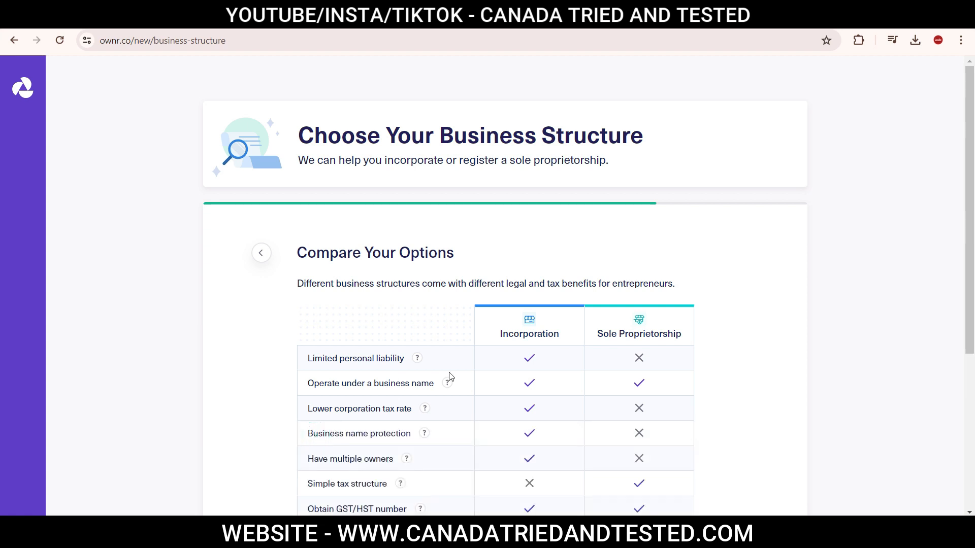
scroll(477, 381, "down", 2)
scroll(479, 382, "down", 1)
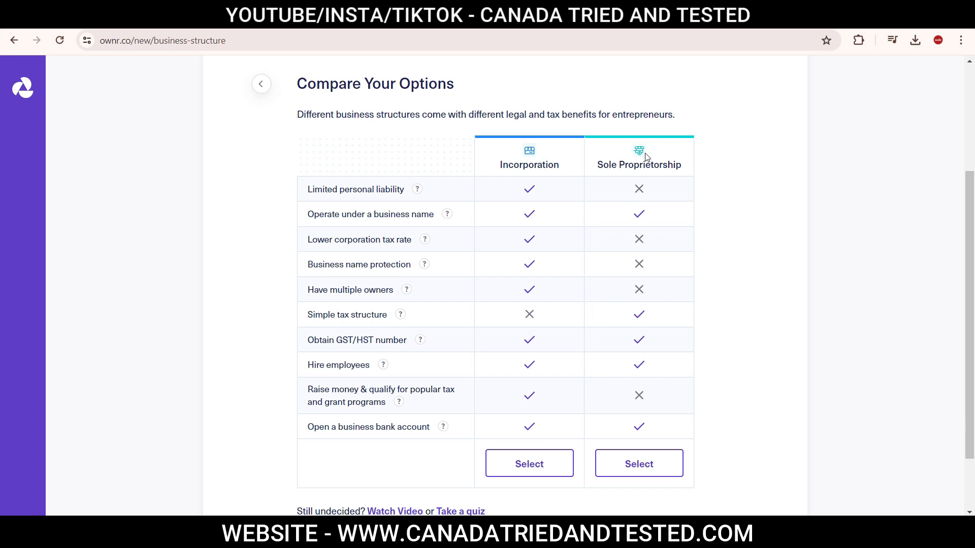
left_click(529, 464)
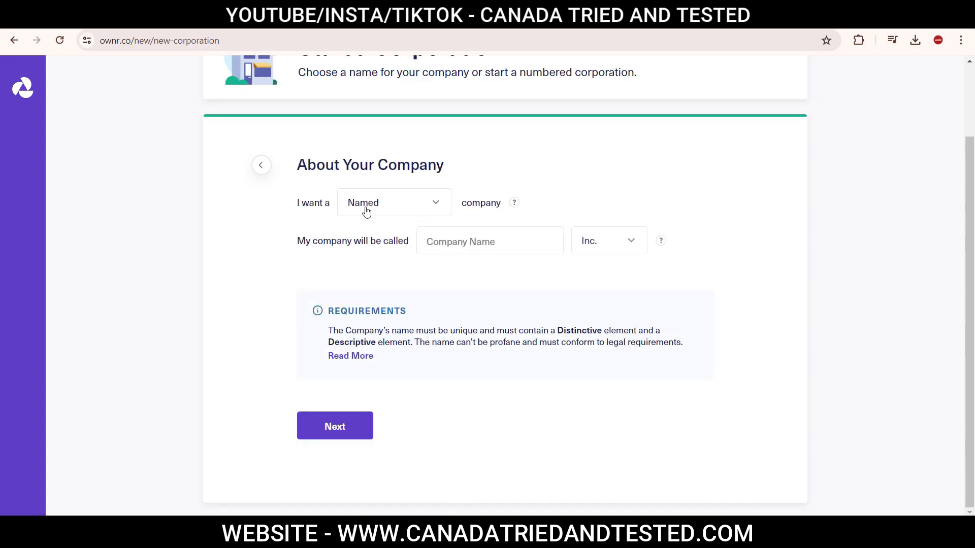
Name the company 'cipherforti consulting' with the Limited suffix and continue to account creation.
left_click(432, 204)
scroll(339, 313, "up", 2)
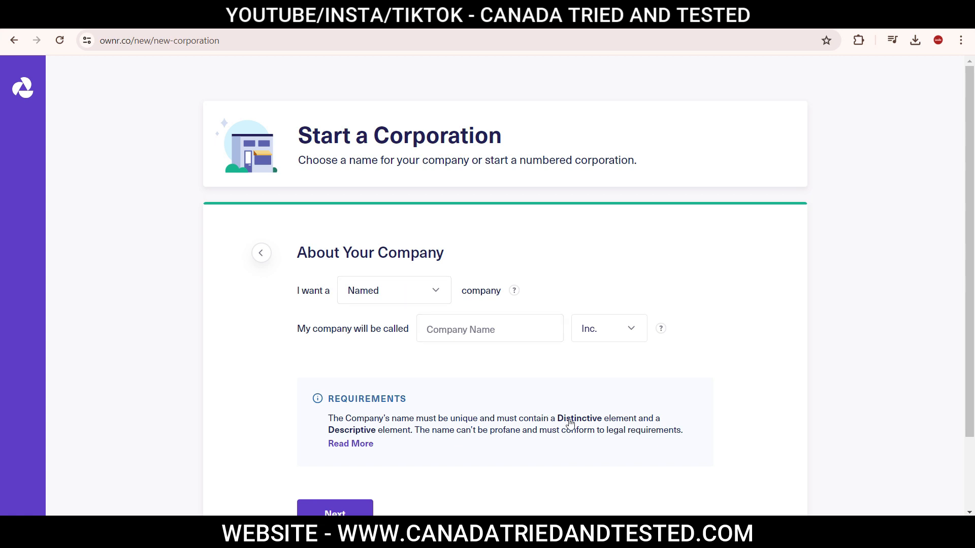
mouse_move(374, 435)
left_click(531, 329)
type("cipherforti consulting")
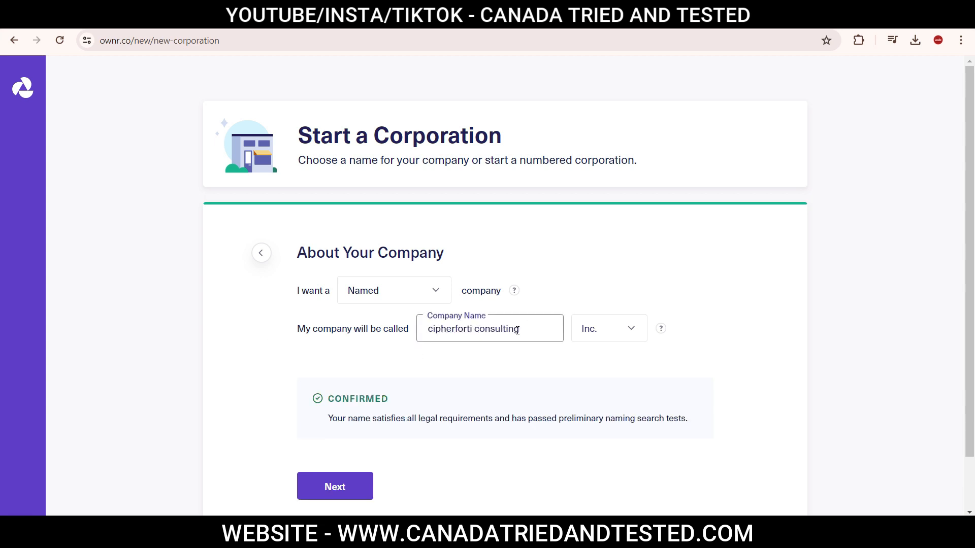
left_click(622, 331)
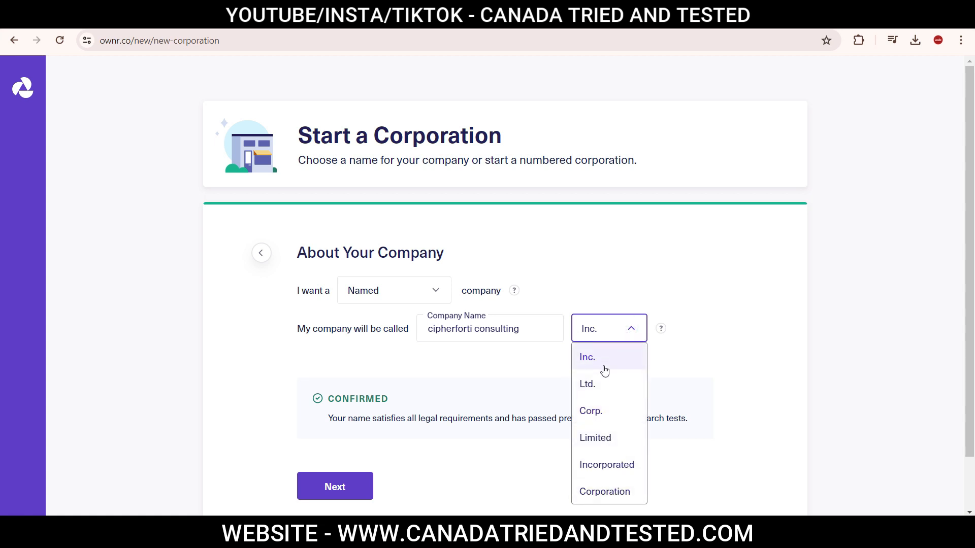
left_click(603, 439)
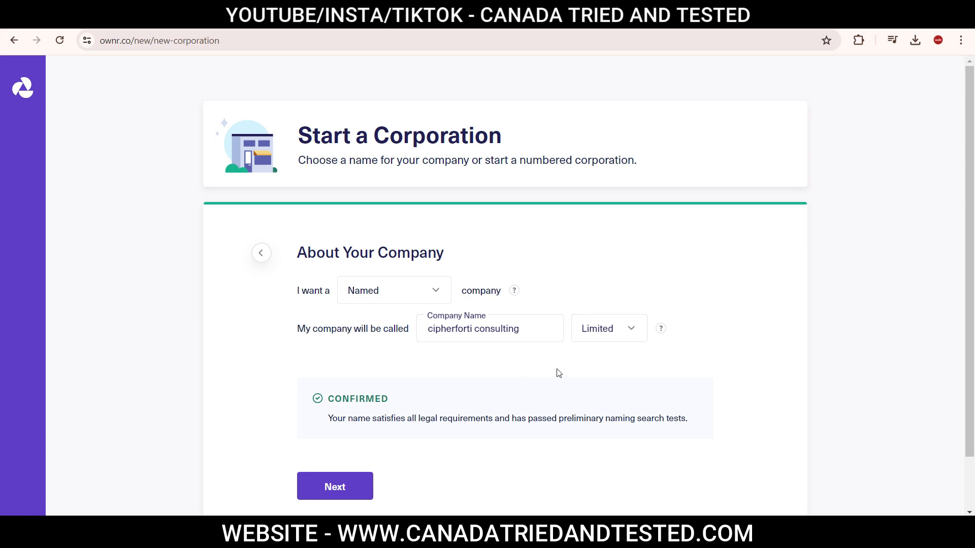
left_click(353, 497)
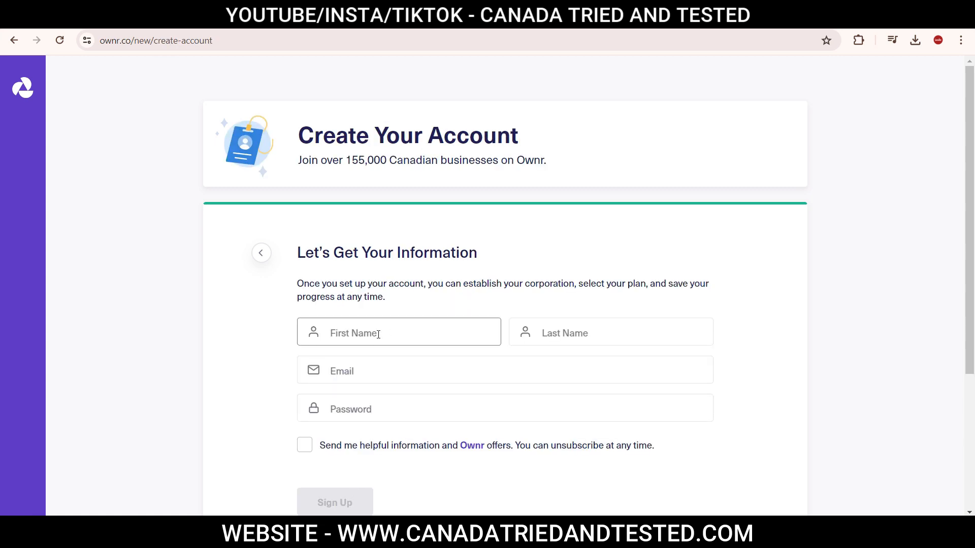
Fill in the account holder's last name on the sign-up form.
left_click(539, 343)
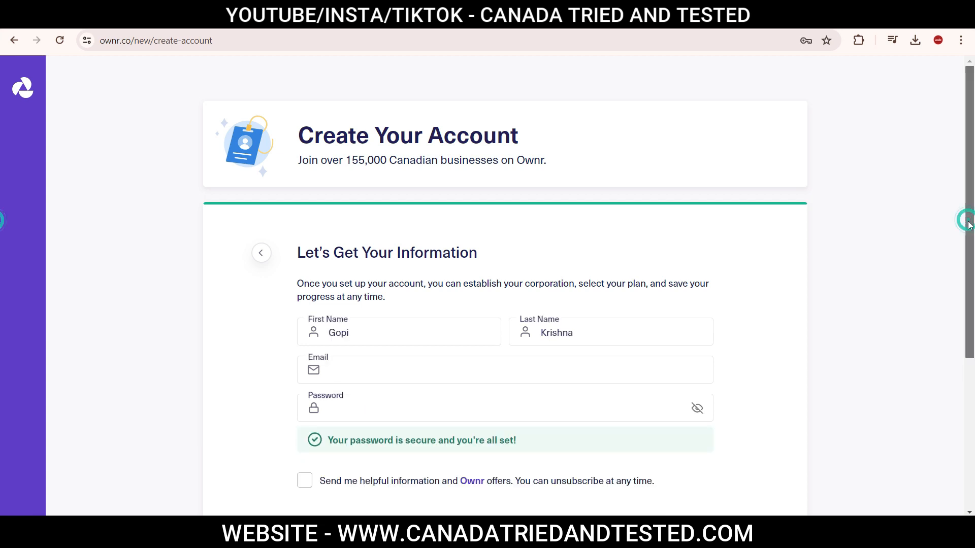
scroll(349, 307, "down", 5)
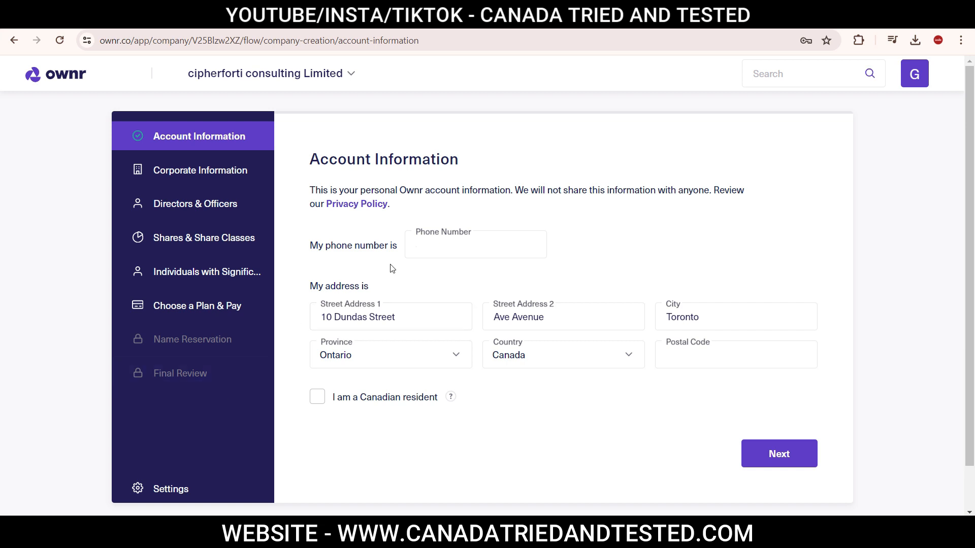
Mark the owner as a Canadian resident, review the residency explanation, and save.
left_click(316, 398)
left_click(451, 405)
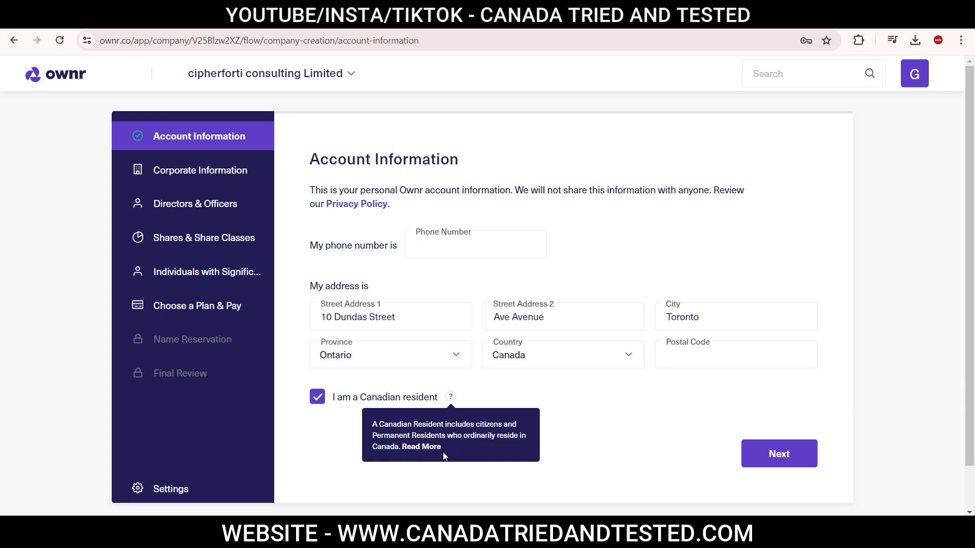
left_click(435, 475)
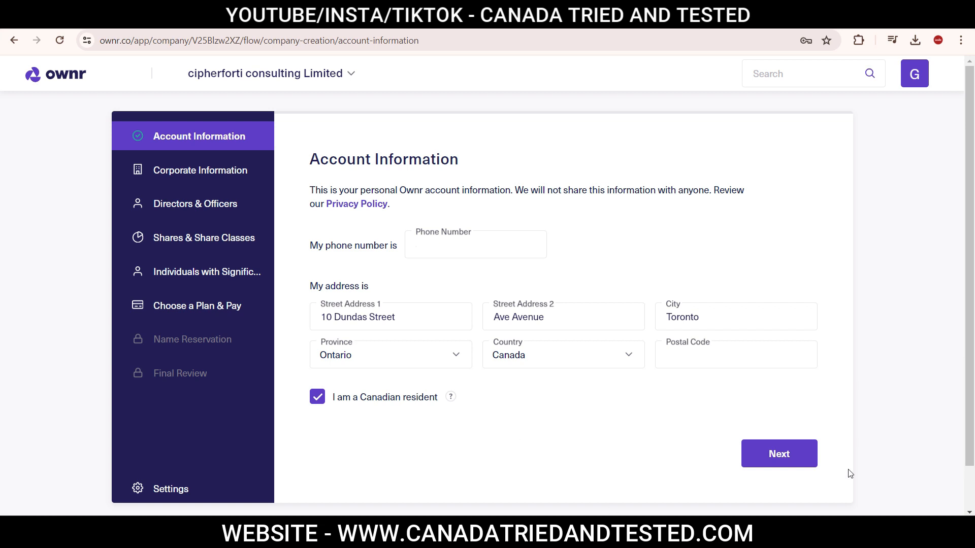
left_click(779, 459)
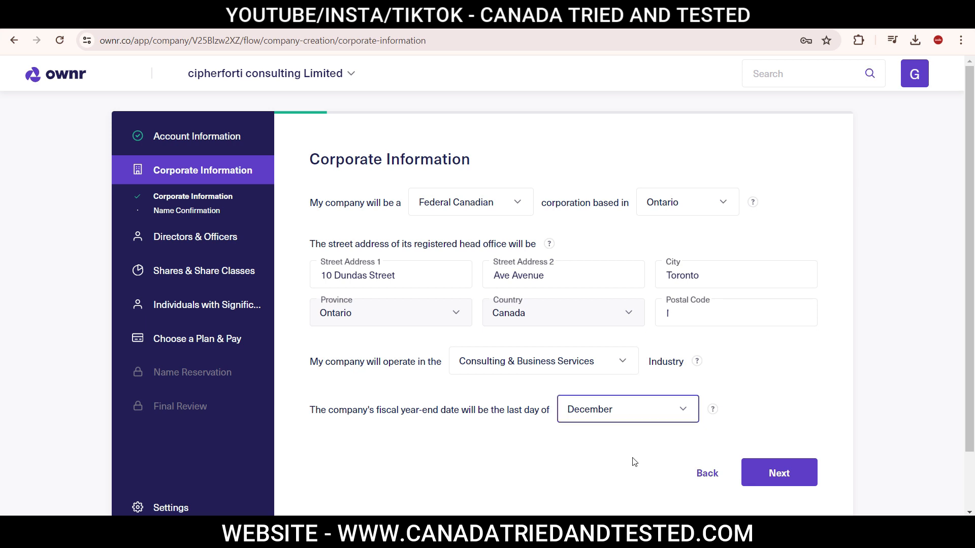
Save the Federal, Ontario, Consulting & Business Services, December year-end corporate details.
left_click(792, 473)
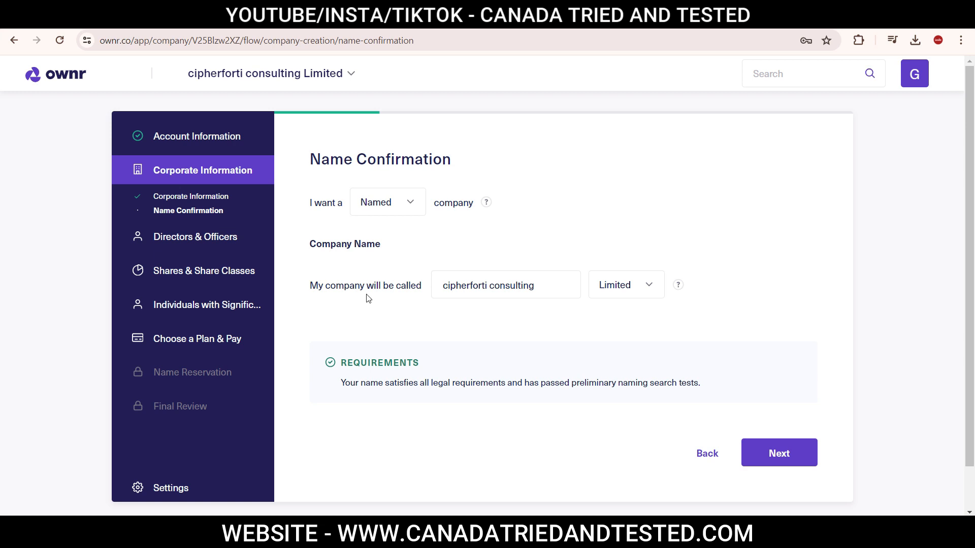
Capitalize 'consulting' so the name reads 'Cipherforti Consulting Limited', then confirm it.
left_click(445, 286)
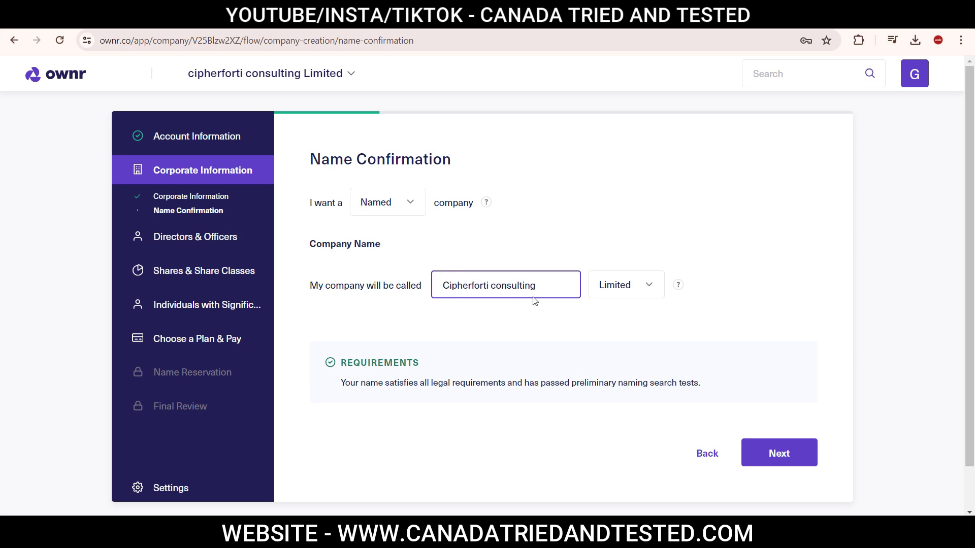
left_click(496, 286)
key("BackSpace")
type("C")
left_click(514, 318)
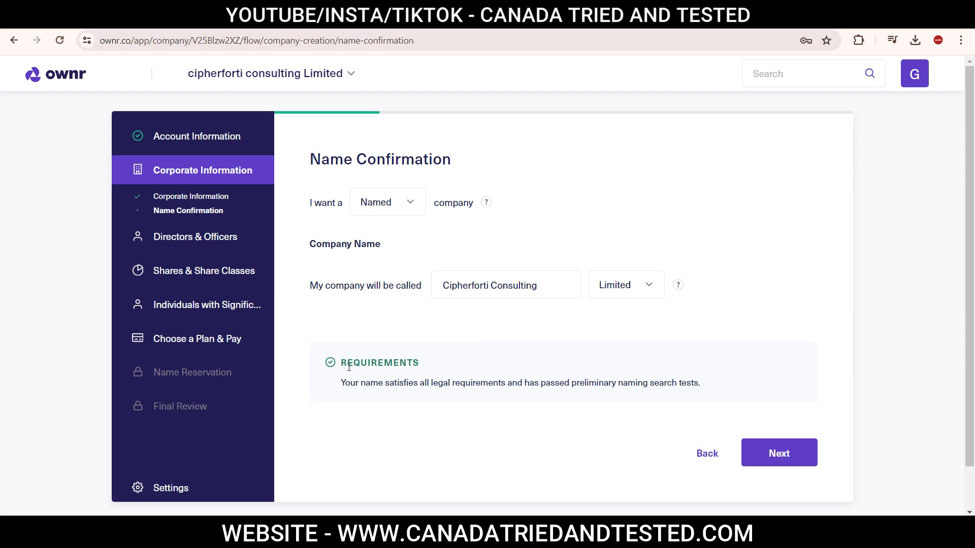
left_click(772, 456)
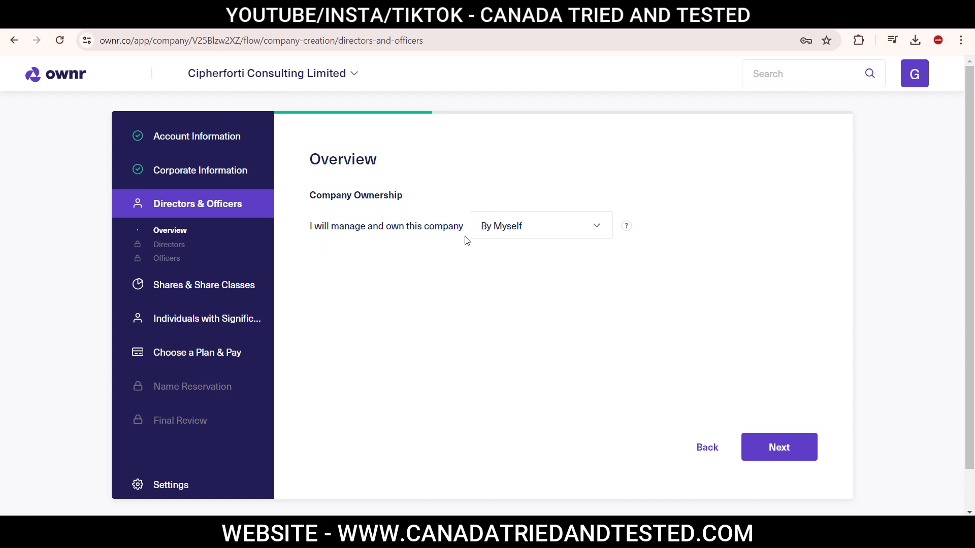
Keep sole ownership ('By Myself') and continue to Individuals with Significant Control.
left_click(795, 452)
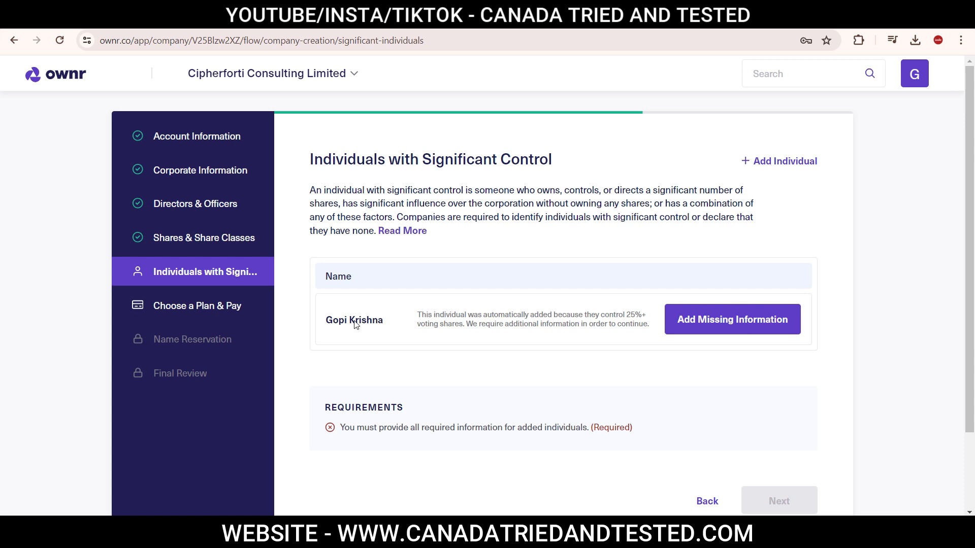
Add the listed owner's date of birth to their profile and save it.
left_click(733, 329)
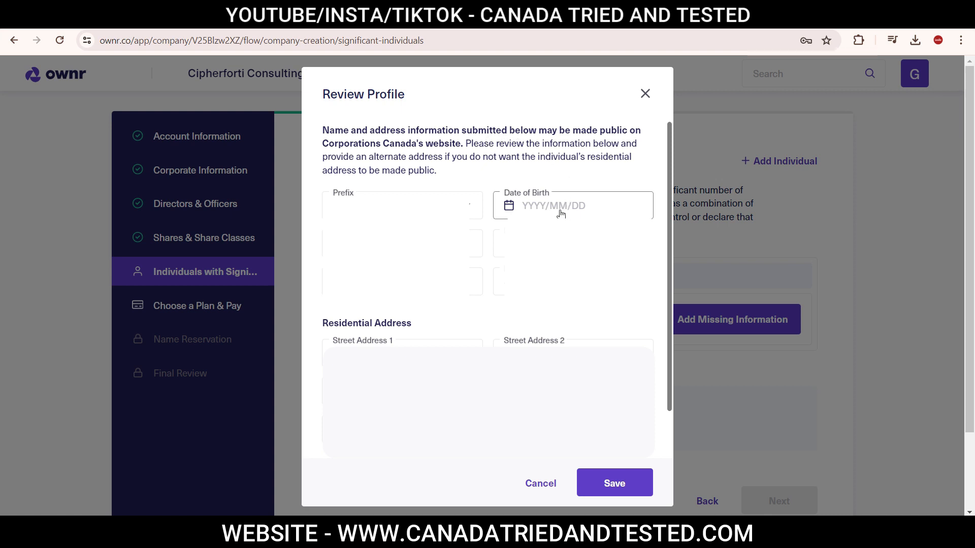
left_click(614, 483)
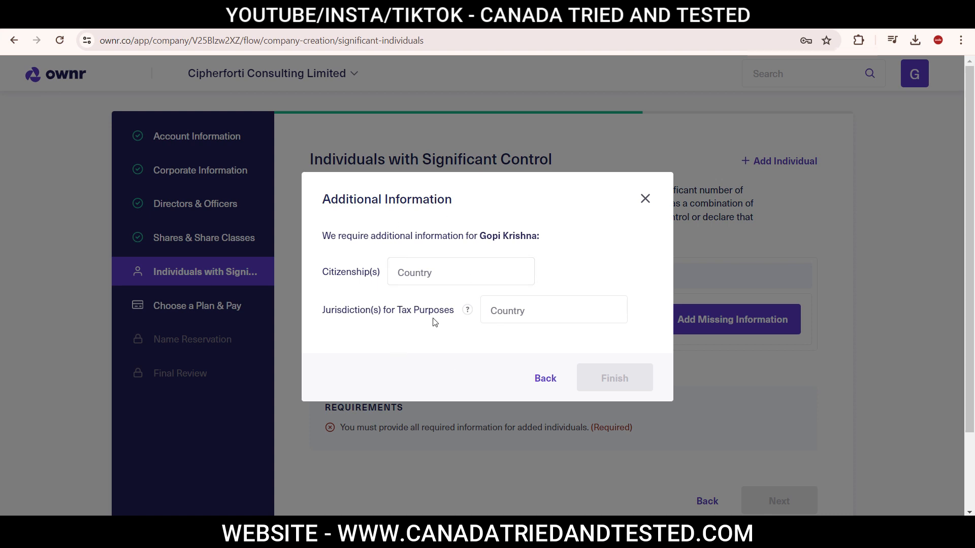
Set the owner's citizenship to India and tax jurisdiction to Canada, then finish.
left_click(407, 273)
left_click(474, 263)
type("india")
key("Return")
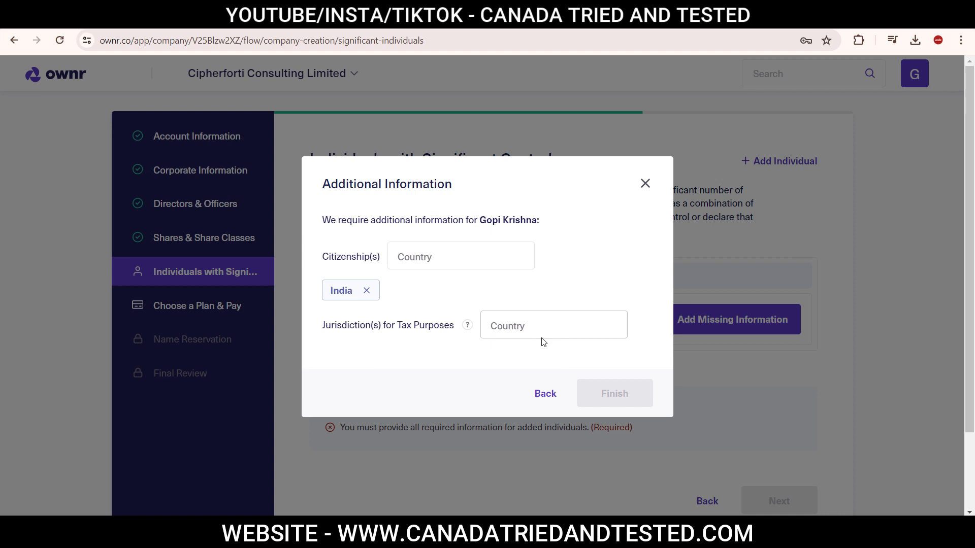
left_click(521, 325)
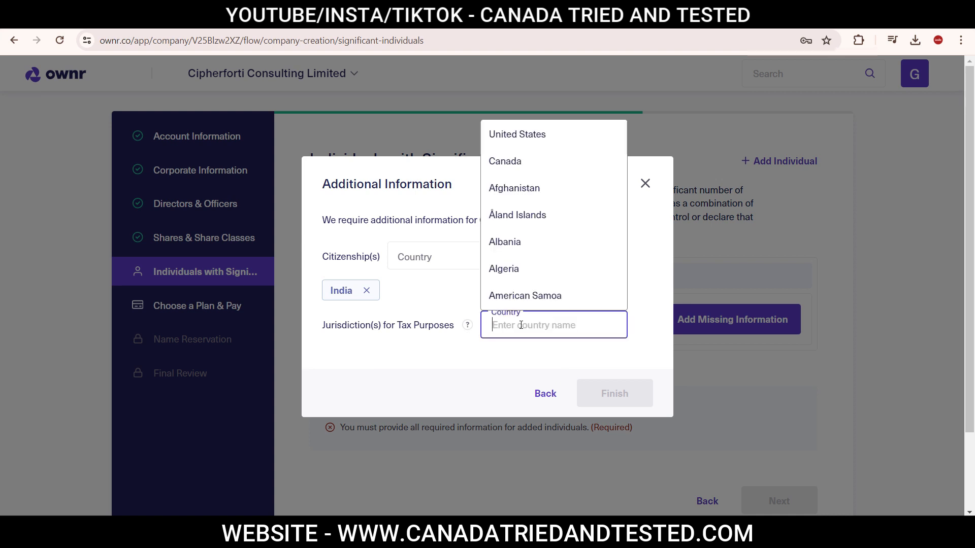
type("canada")
left_click(518, 303)
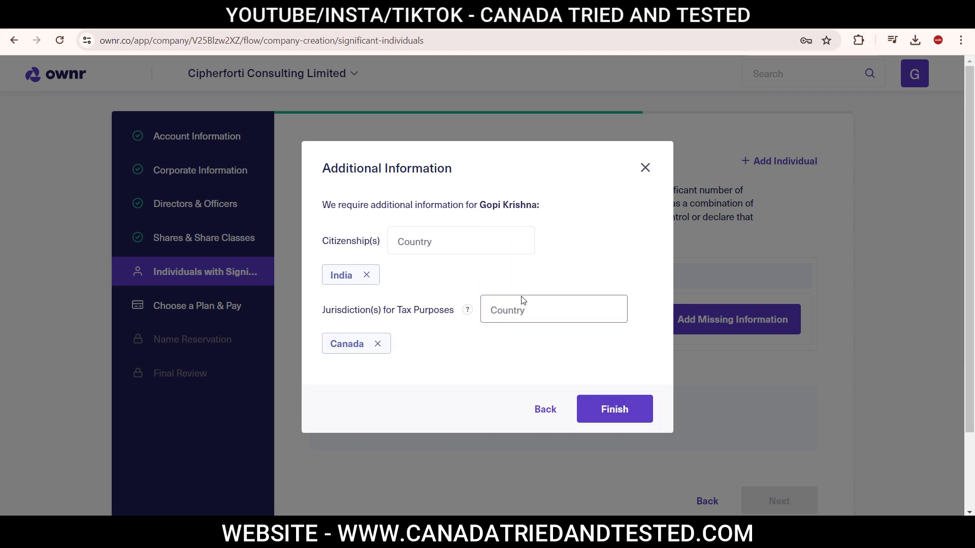
left_click(611, 412)
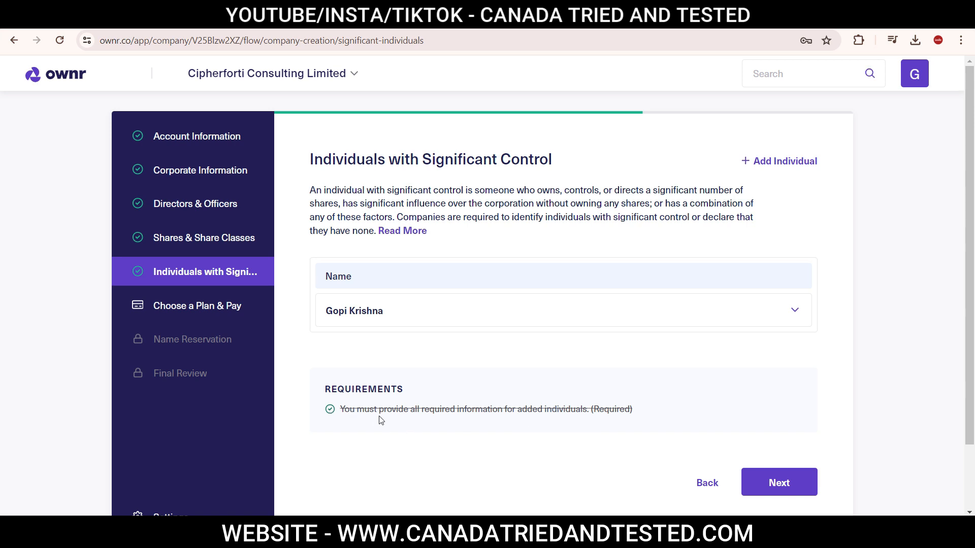
left_click(791, 487)
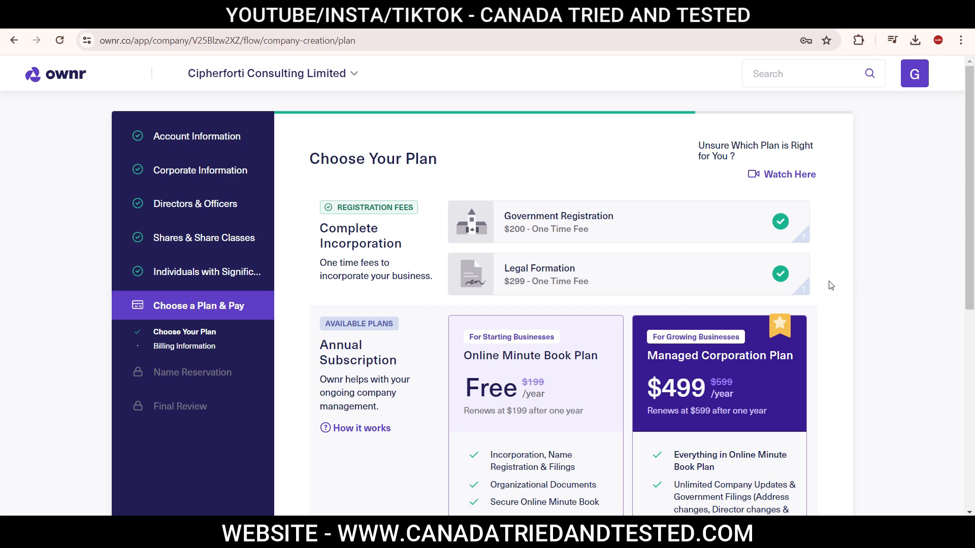
Select the free Online Minute Book Plan on the plan page.
left_click_drag(969, 167, 965, 239)
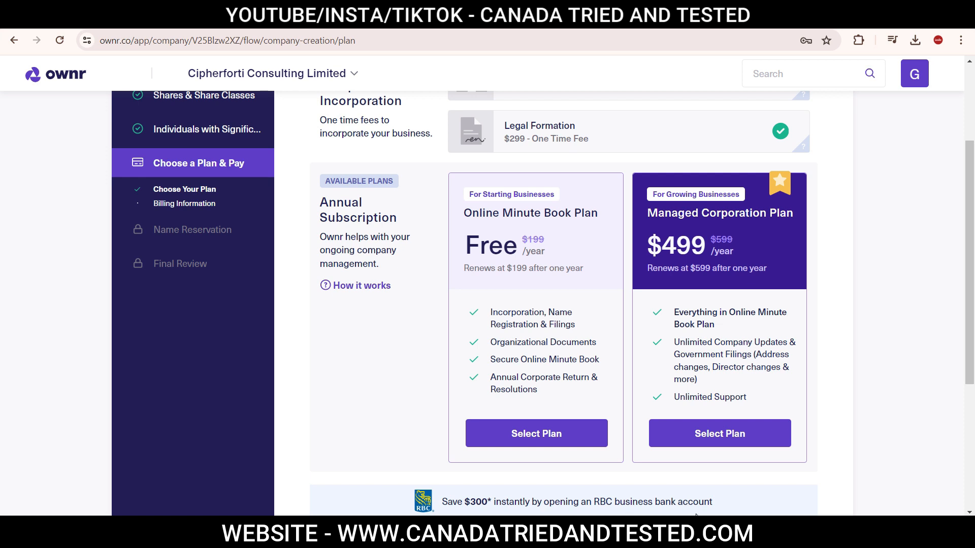
left_click(537, 434)
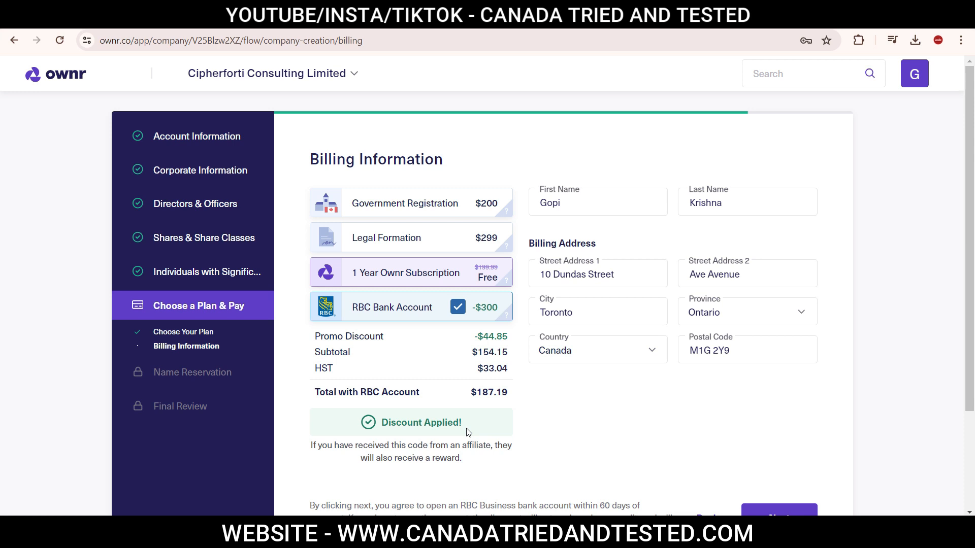
Check the $187.19 total after the $44.85 promo discount and confirm the billing address.
double_click(475, 392)
left_click(550, 394)
double_click(472, 392)
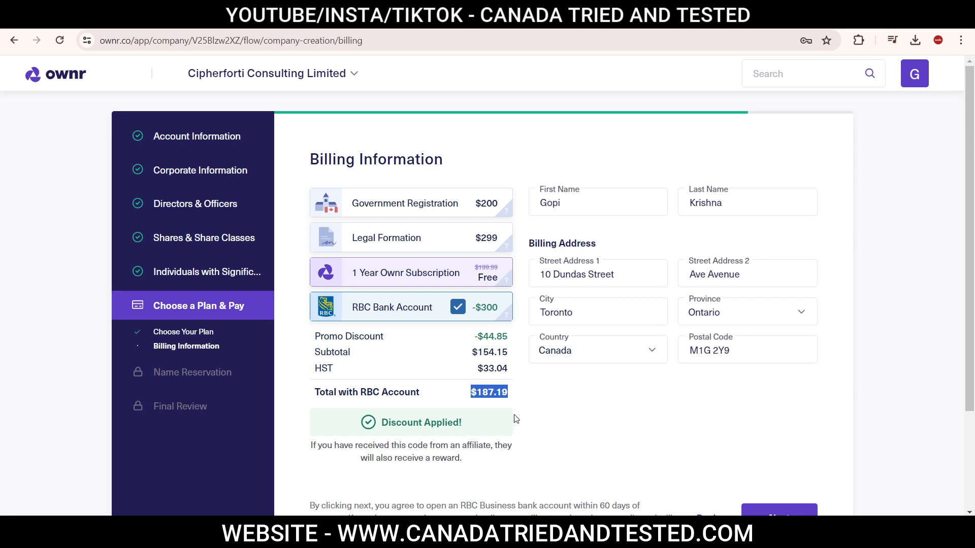
left_click(793, 514)
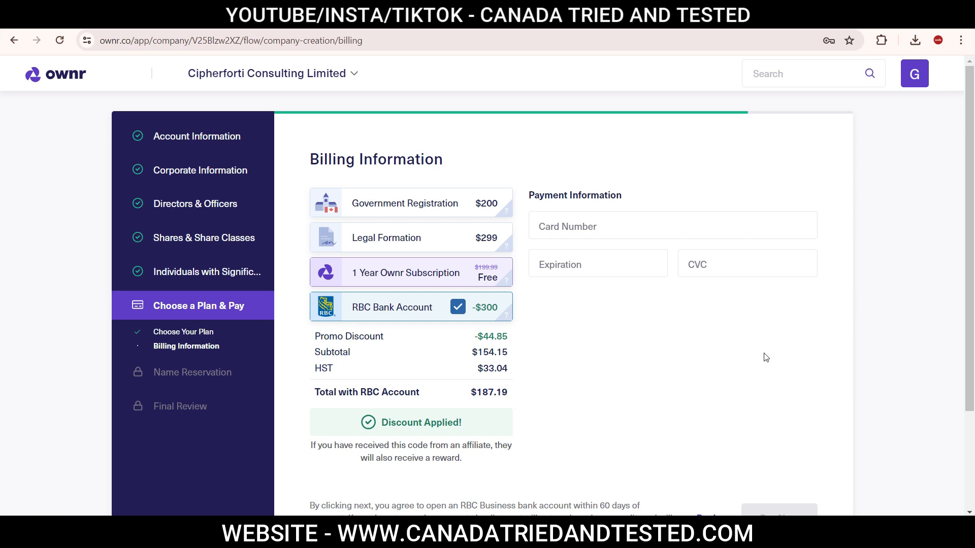
scroll(971, 281, "down", 1)
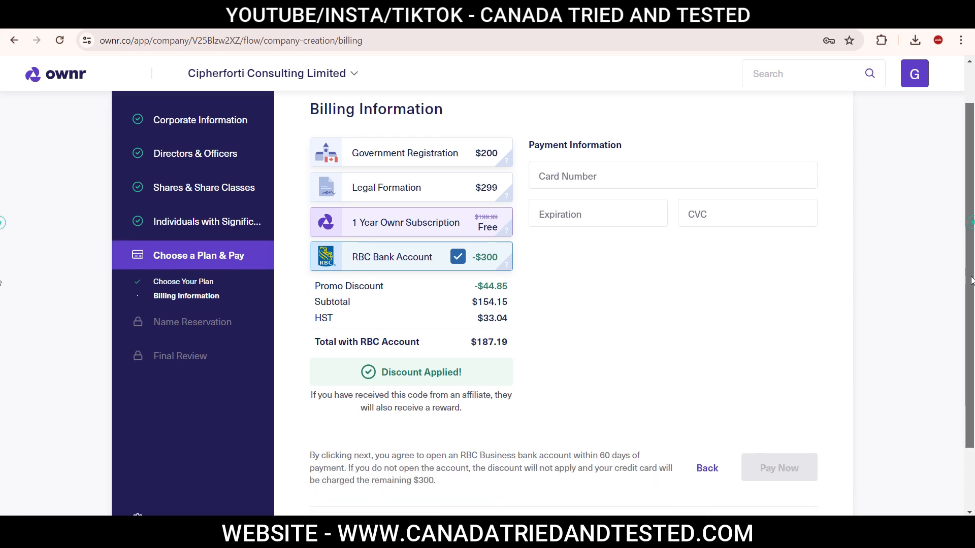
scroll(971, 281, "down", 2)
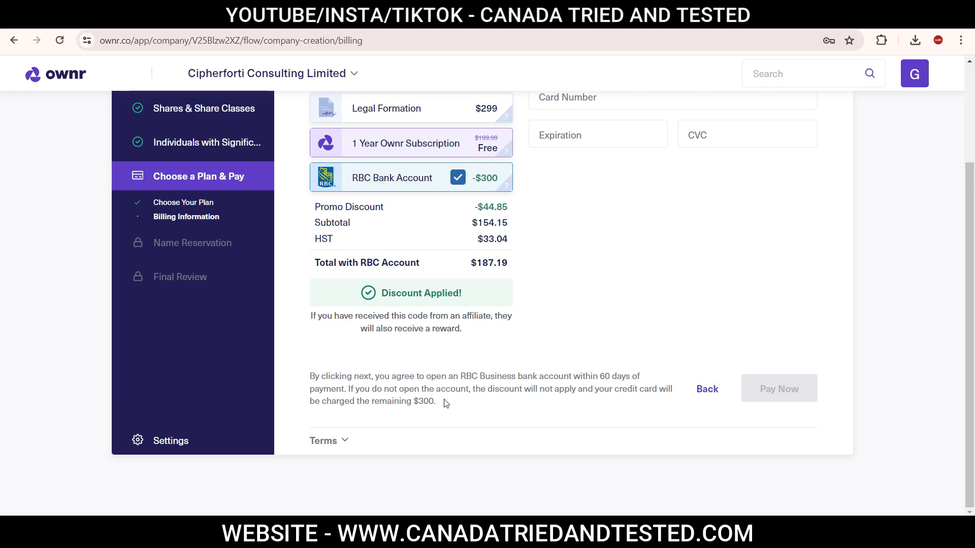
left_click_drag(445, 400, 388, 402)
left_click(483, 402)
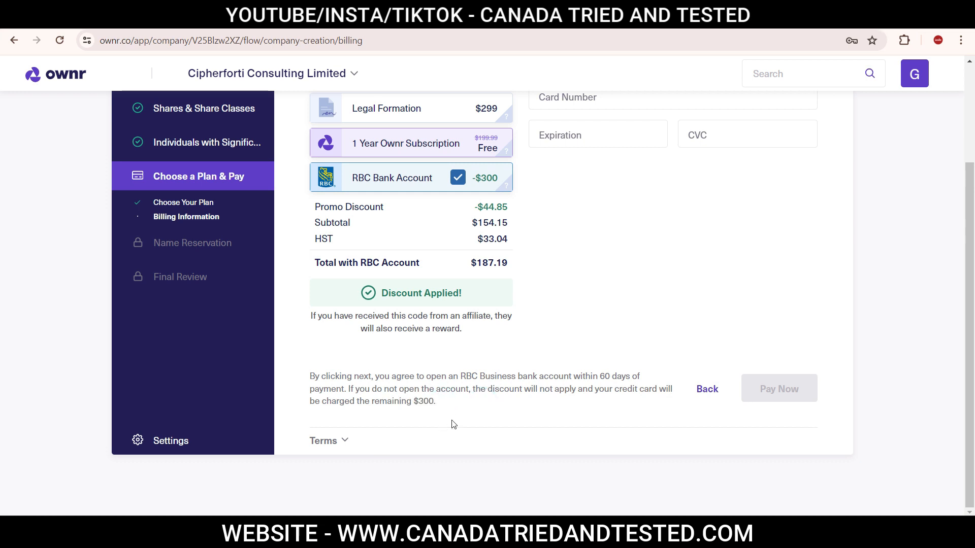
left_click(458, 178)
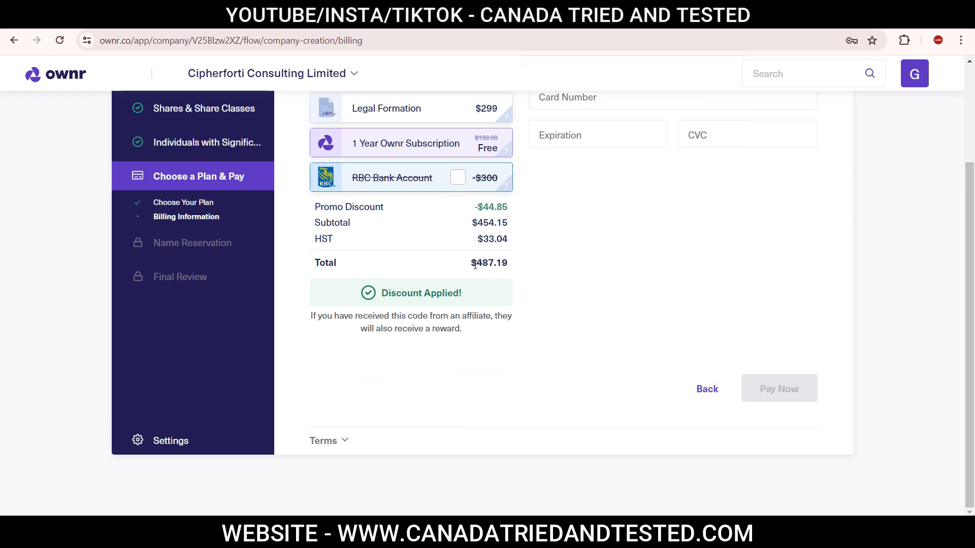
left_click(458, 178)
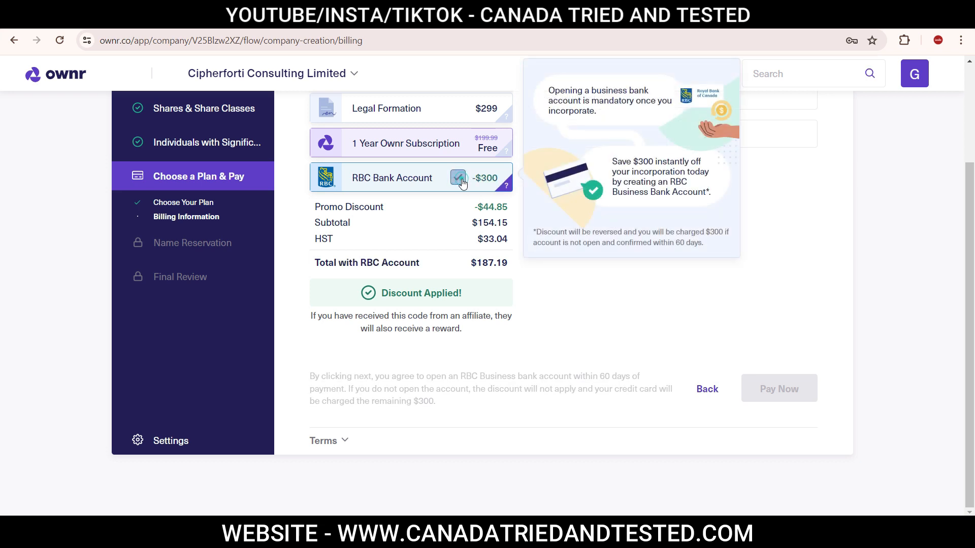